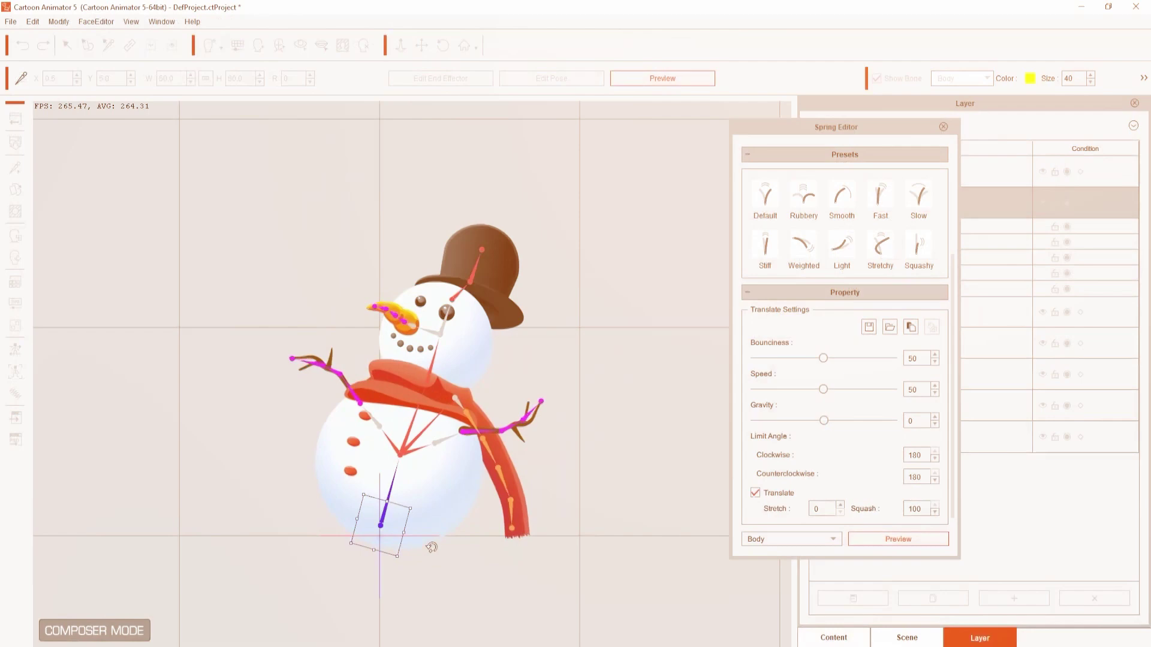
# Swing the snowman and squash the burger by dragging their lower bones in the Spring Editor
pyautogui.moveTo(415, 523); pyautogui.dragTo(475, 535)
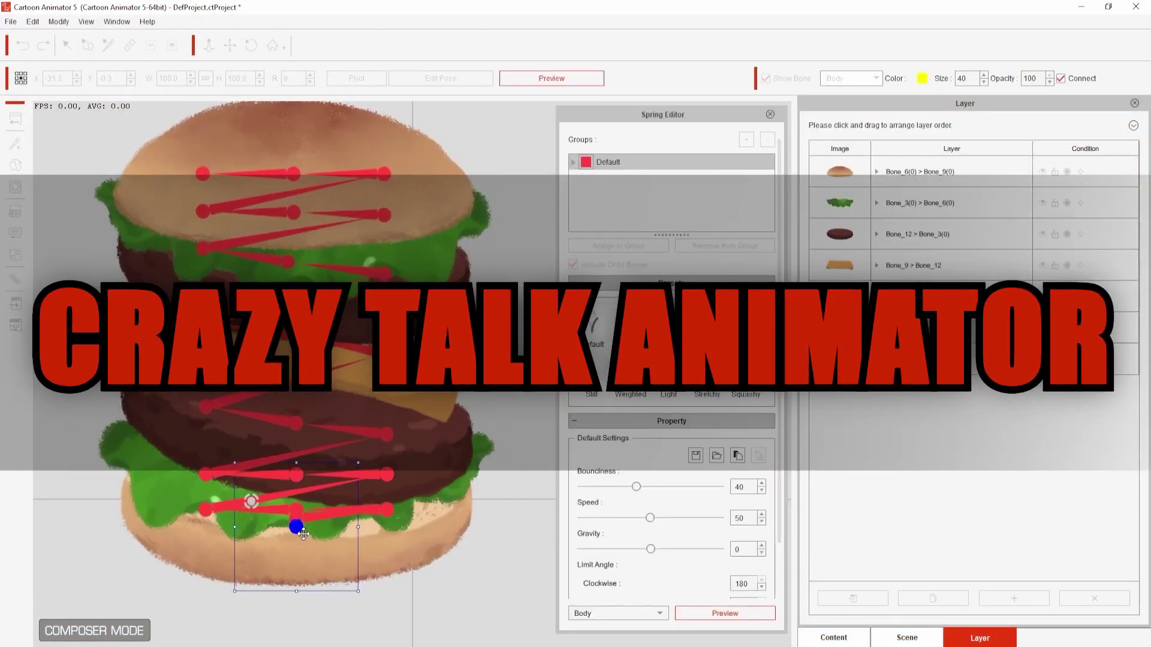
pyautogui.moveTo(302, 534); pyautogui.dragTo(302, 486)
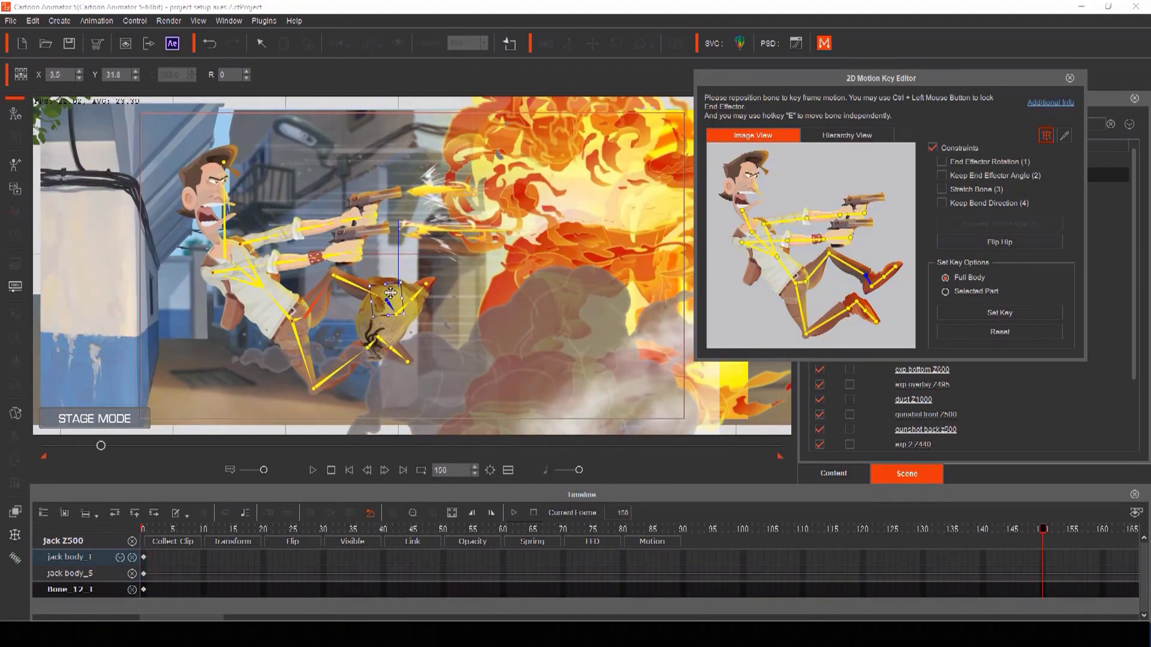
# Pose the gunman's forearm and chest bones at frame 150 in the 2D Motion Key Editor
pyautogui.click(839, 217)
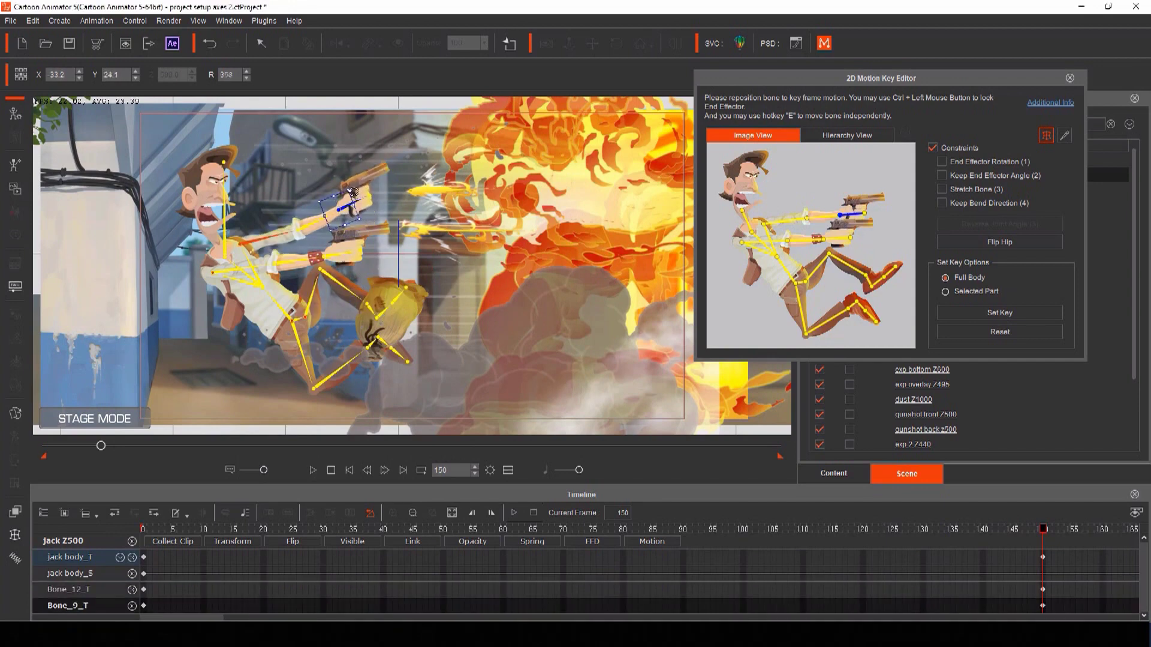
pyautogui.click(777, 259)
pyautogui.click(814, 248)
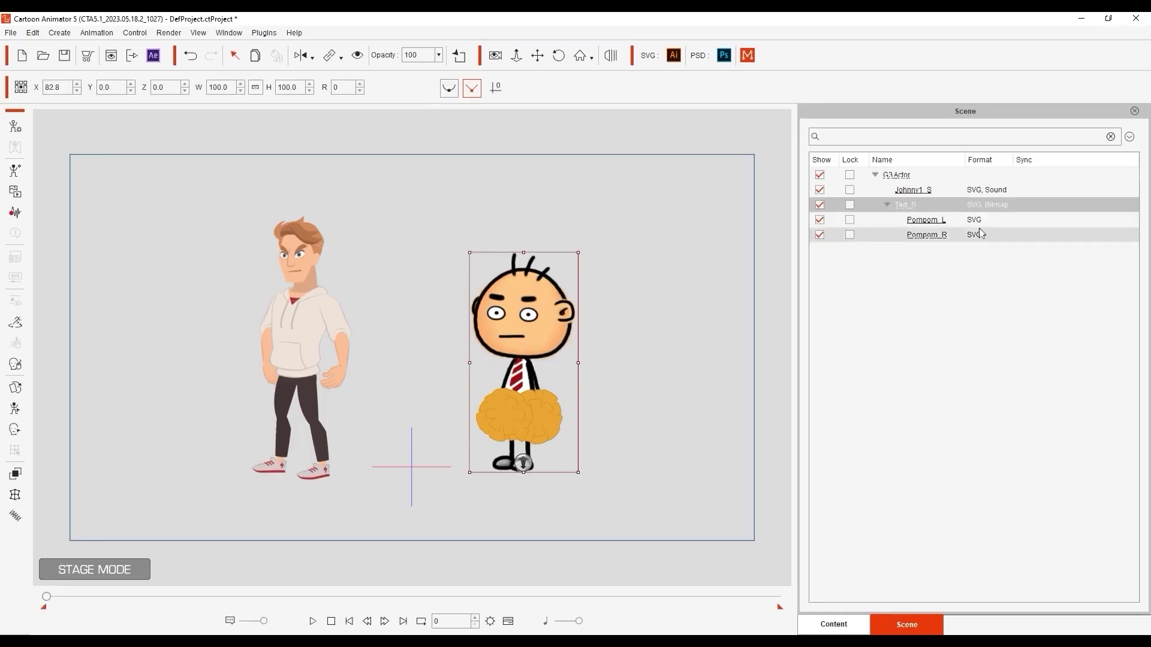
# Play back the animation of both characters in the scene
pyautogui.click(313, 621)
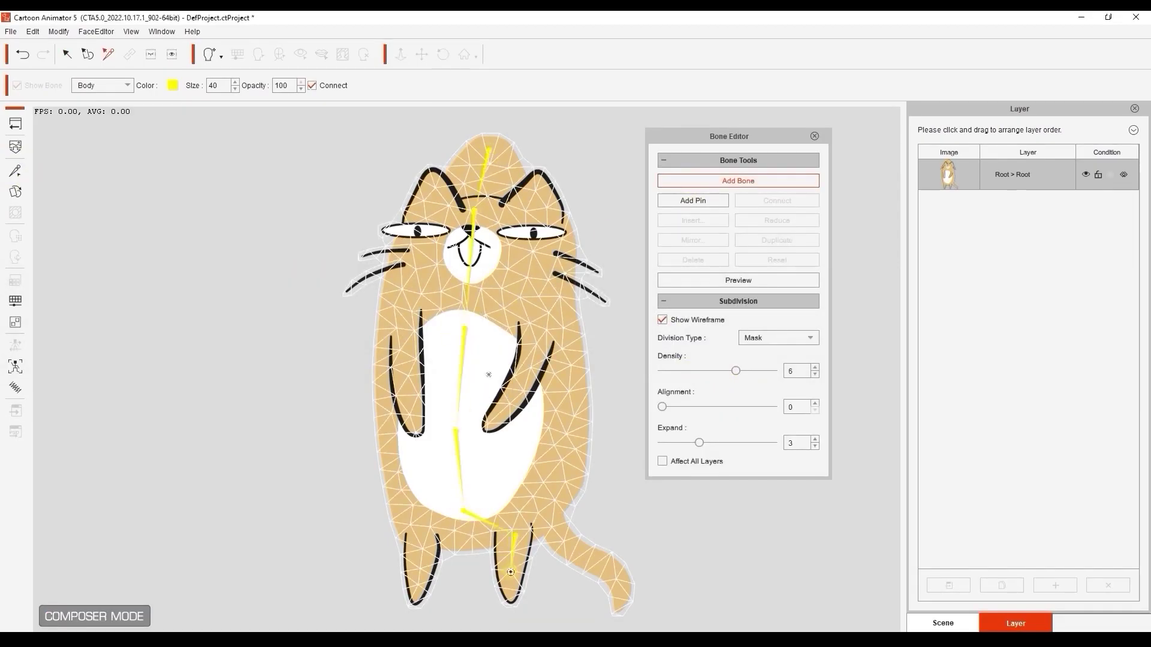
# Mirror the cat's bones to the other side, creating Bone_6(0) to Bone_8(0)
pyautogui.click(558, 418)
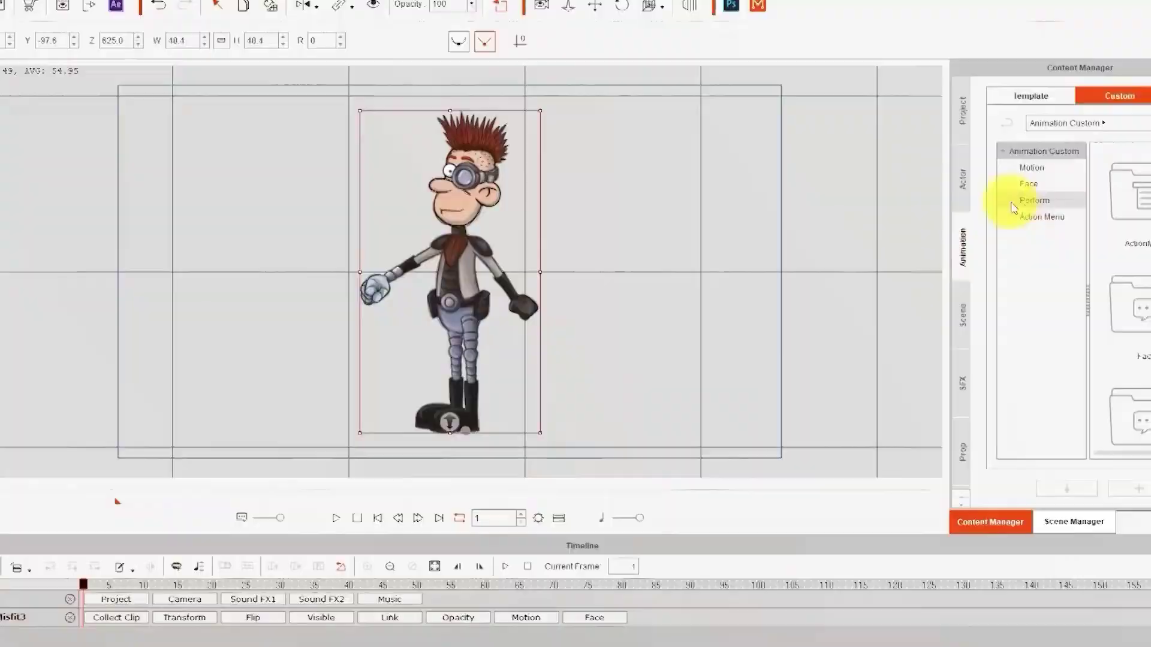
# Play the goggled character's gun performance from the Perform folder and select him in the street scene
pyautogui.click(1013, 208)
pyautogui.press('space')
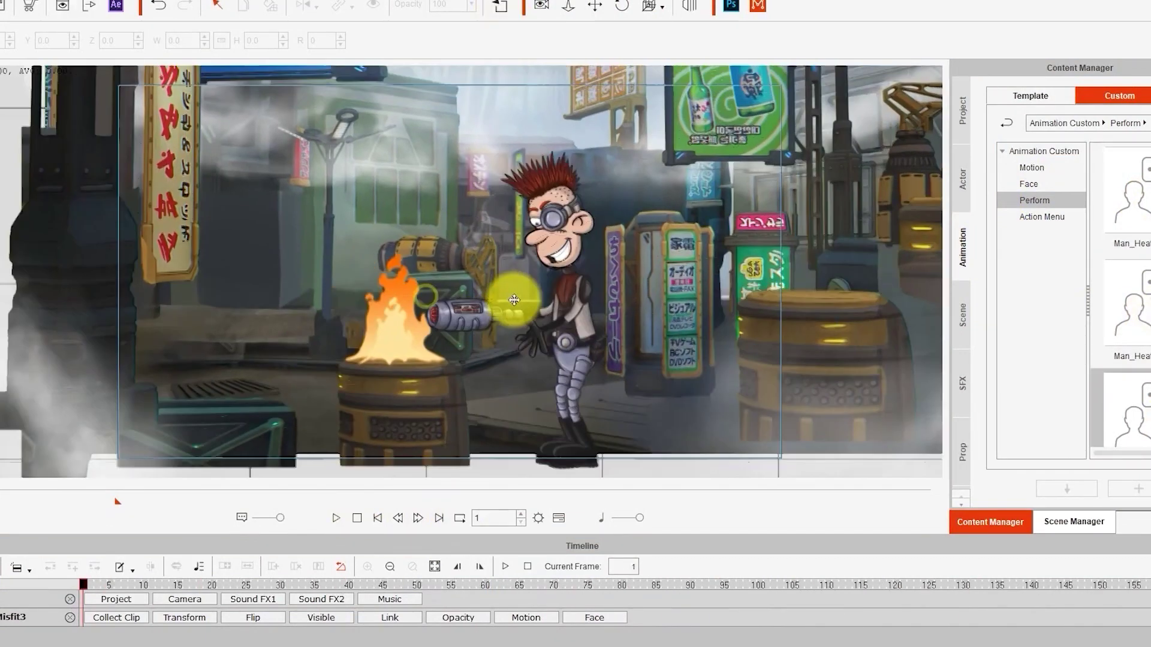
pyautogui.click(581, 337)
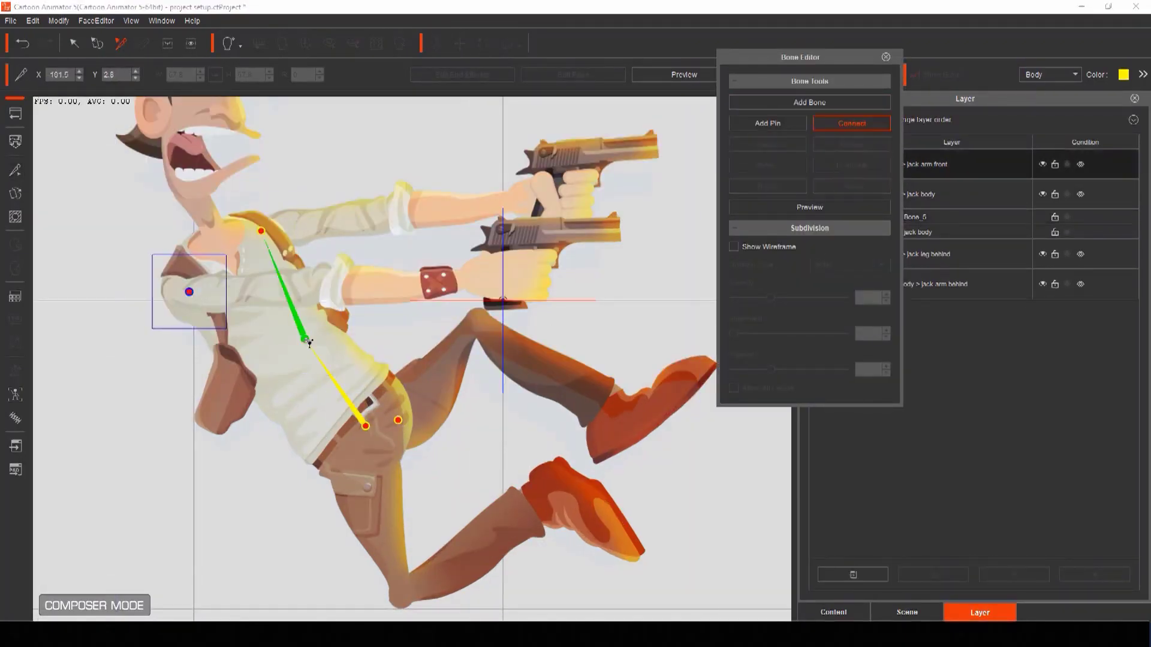
# Preview the gunman's bone motion and view his pose at frame 150
pyautogui.click(790, 208)
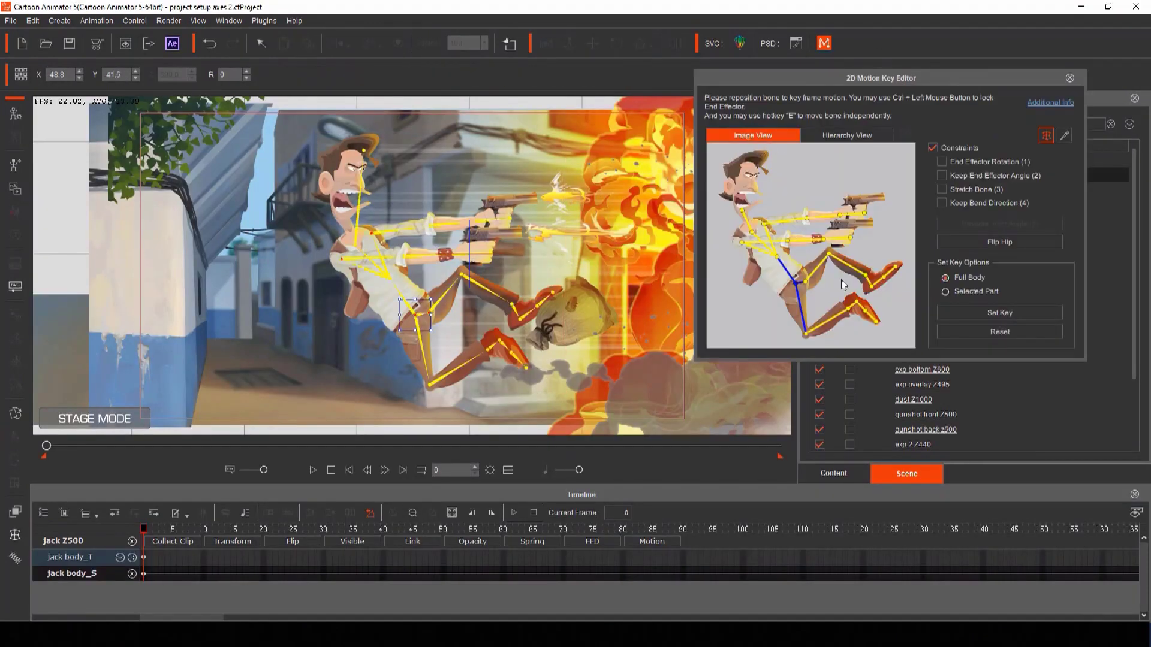
pyautogui.click(1045, 567)
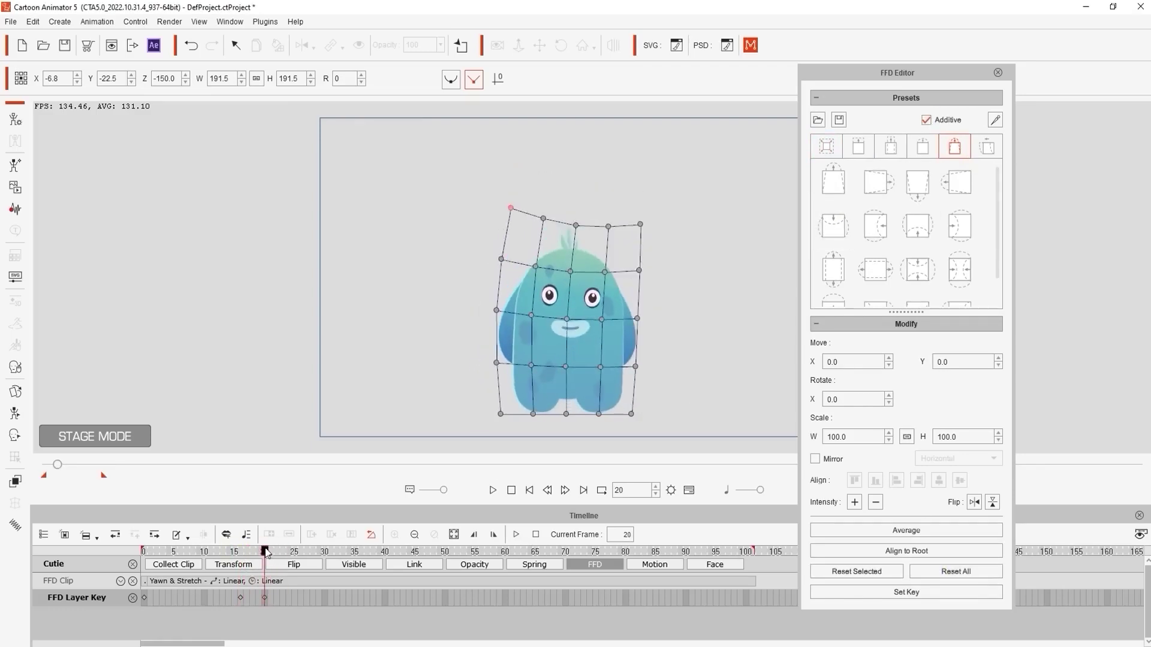
# Restore Cutie's deformed FFD mesh to its original shape with Reset All
pyautogui.click(922, 575)
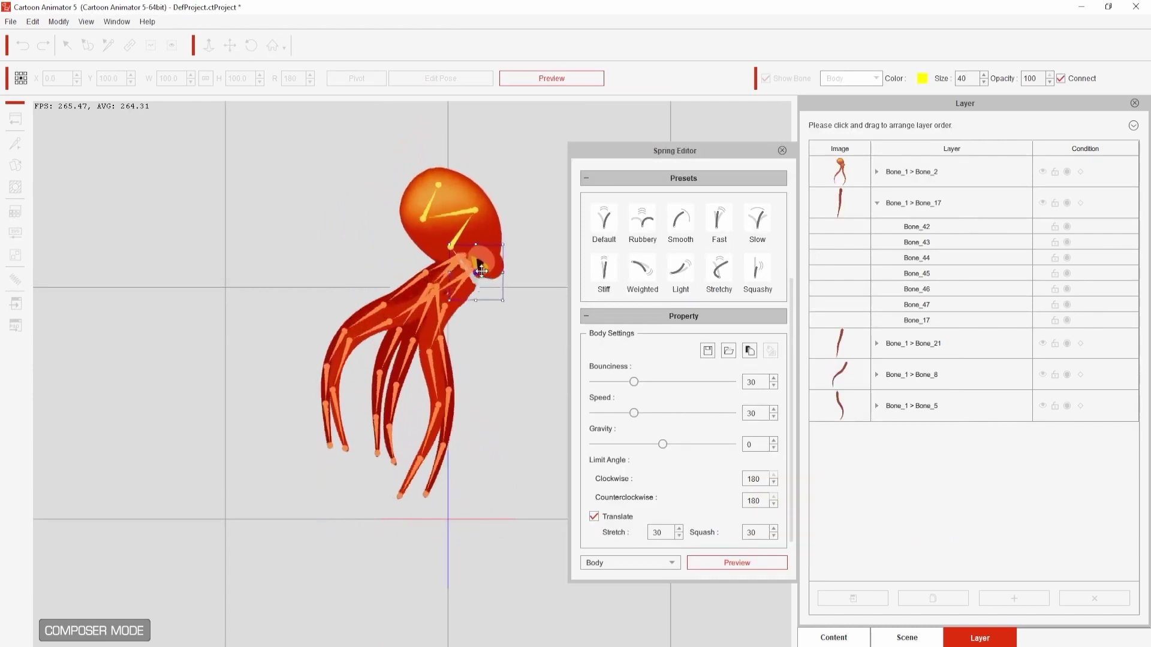
# Drag the octopus down-left and the burger down so their tentacles and layers swing
pyautogui.moveTo(482, 271); pyautogui.dragTo(460, 366)
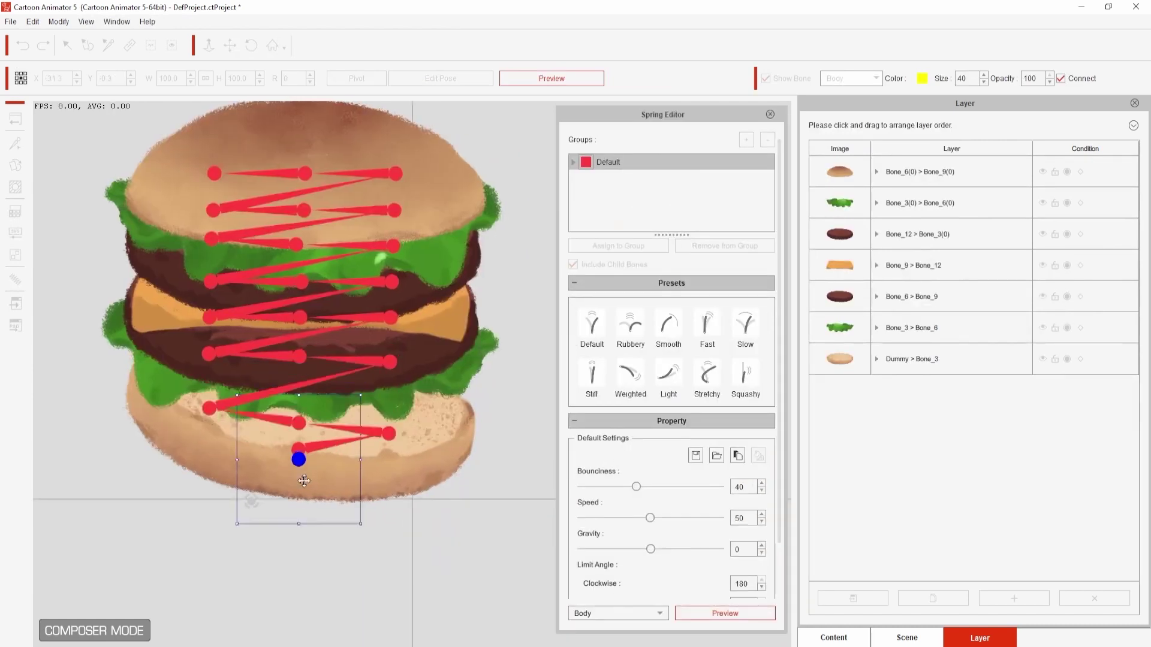
pyautogui.moveTo(298, 457); pyautogui.dragTo(304, 515)
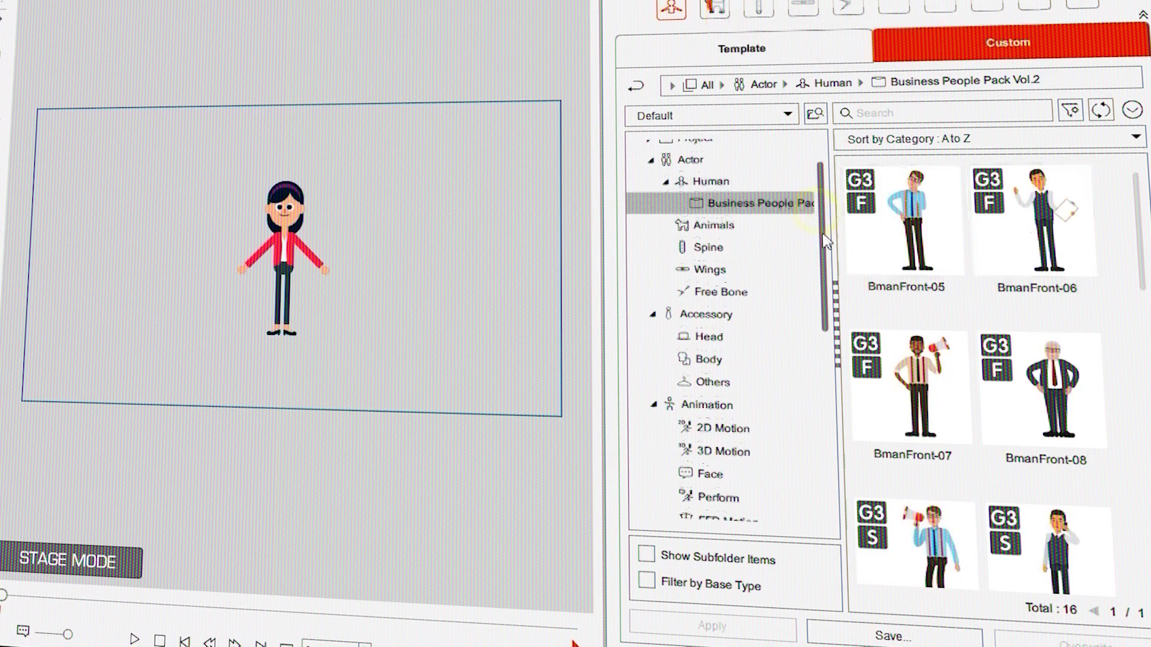
# Move all 38 hats from Accessory Others into the Head category and browse them there
pyautogui.click(708, 364)
pyautogui.moveTo(1139, 203); pyautogui.dragTo(1139, 564)
pyautogui.moveTo(736, 324); pyautogui.dragTo(737, 322)
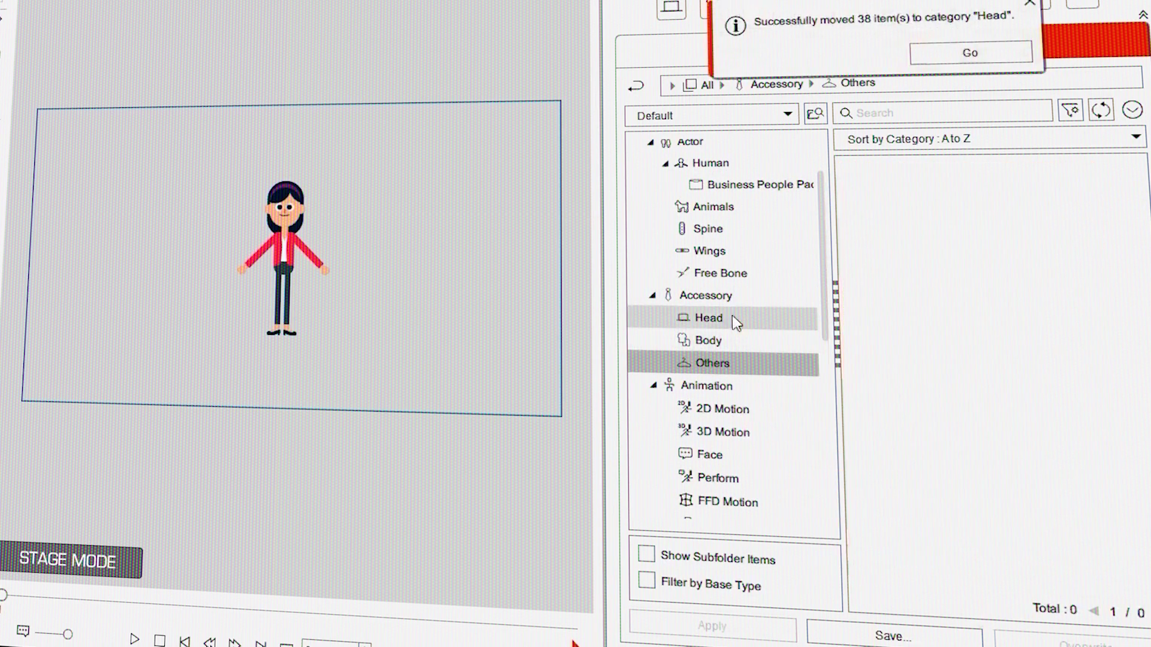
pyautogui.click(748, 319)
pyautogui.scroll(-10, 1139, 174)
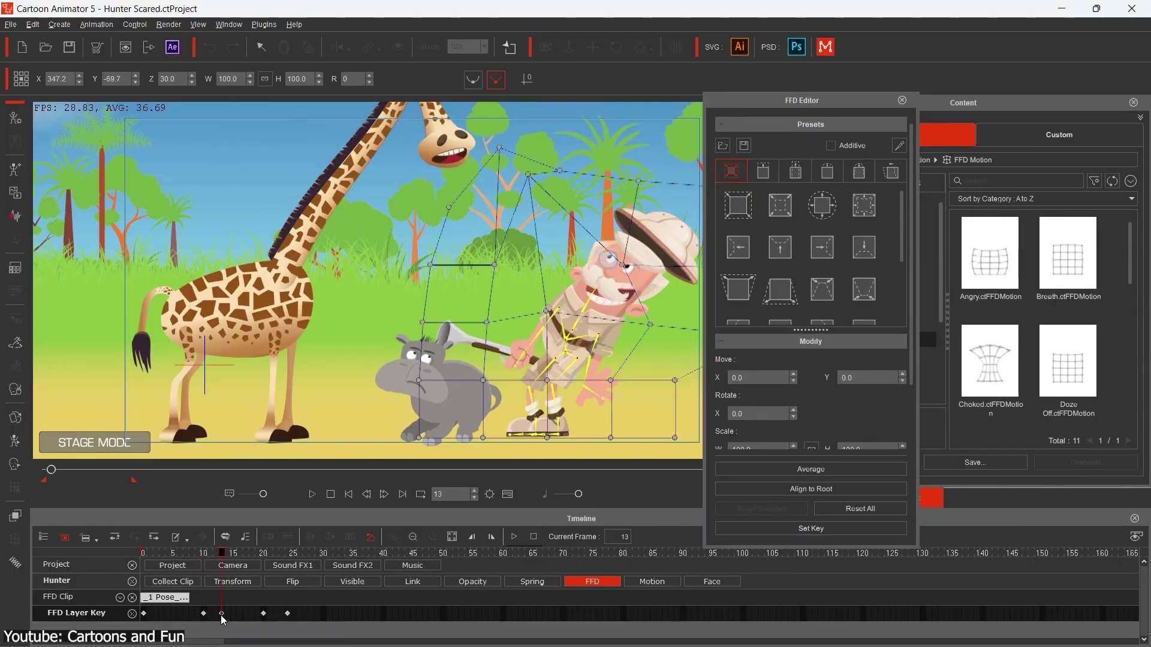
# Shift the FFD Editor panel to the right and scroll through the Content Store page
pyautogui.moveTo(741, 95); pyautogui.dragTo(821, 95)
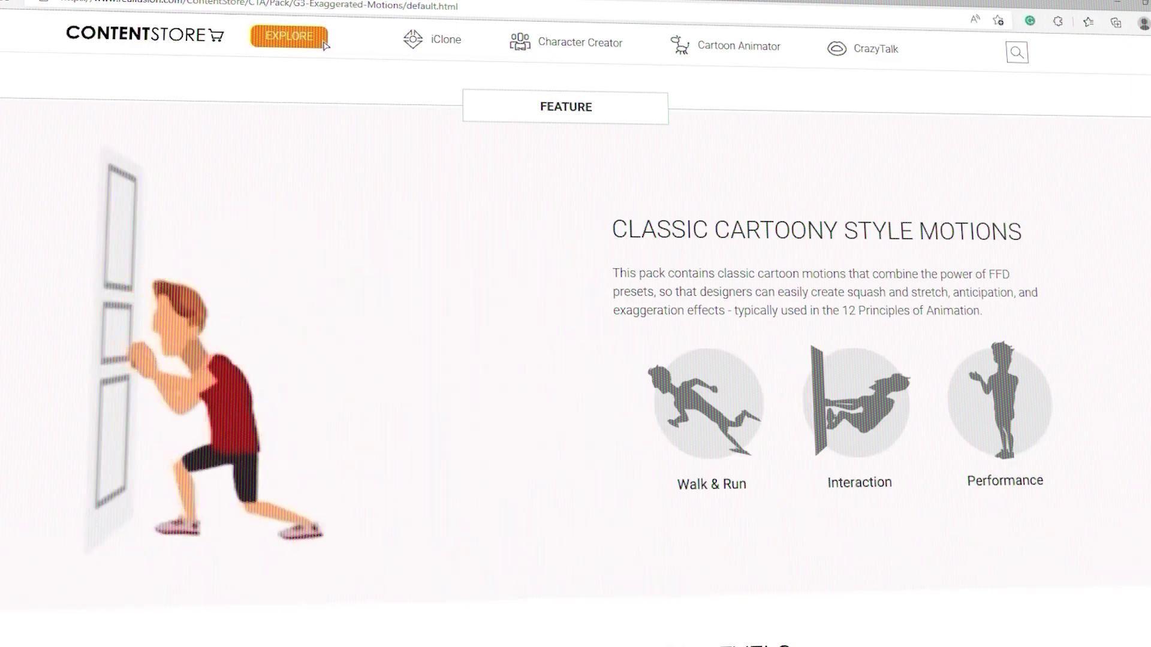
pyautogui.scroll(-8, 323, 45)
pyautogui.scroll(-2, 323, 45)
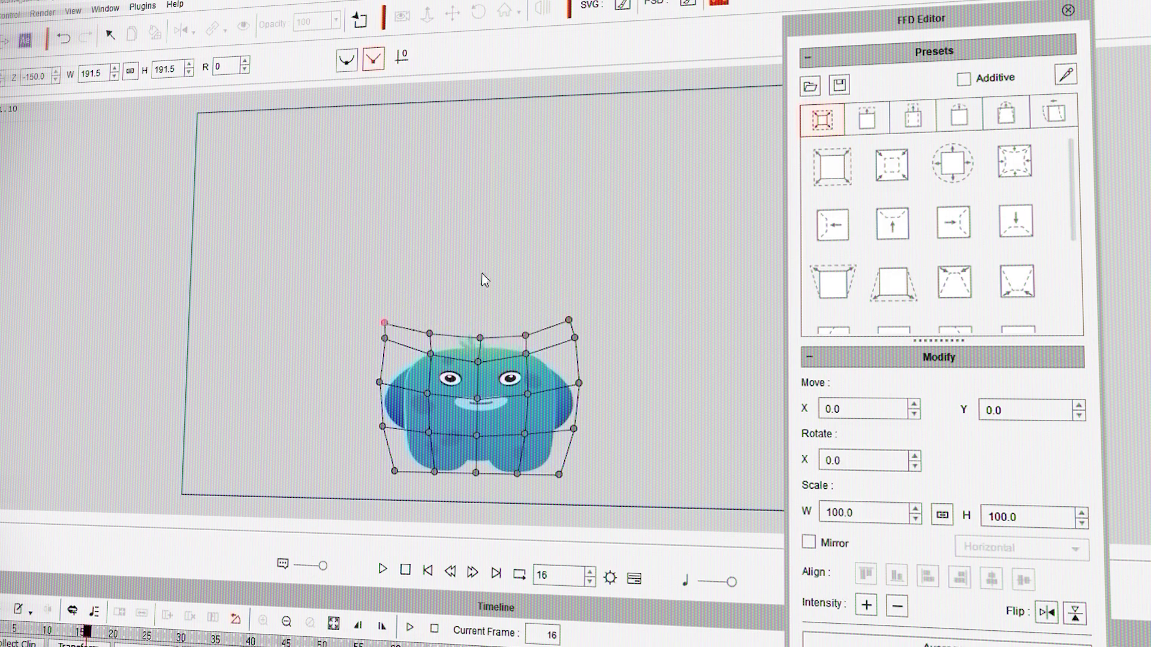
# Turn on Additive and stack a stretch preset onto the character's FFD mesh
pyautogui.click(1006, 114)
pyautogui.click(833, 225)
pyautogui.click(963, 78)
pyautogui.click(833, 225)
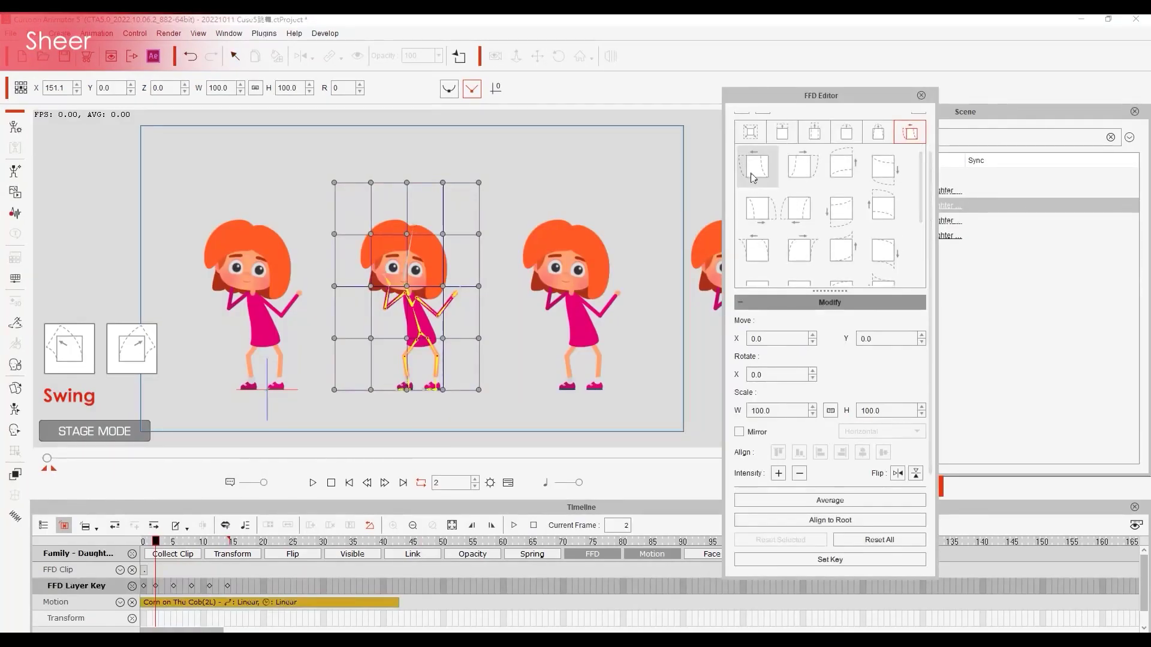
# Shear the girl's mesh, bump Bad's mesh, and preview the heart expanding at frame 45
pyautogui.click(759, 203)
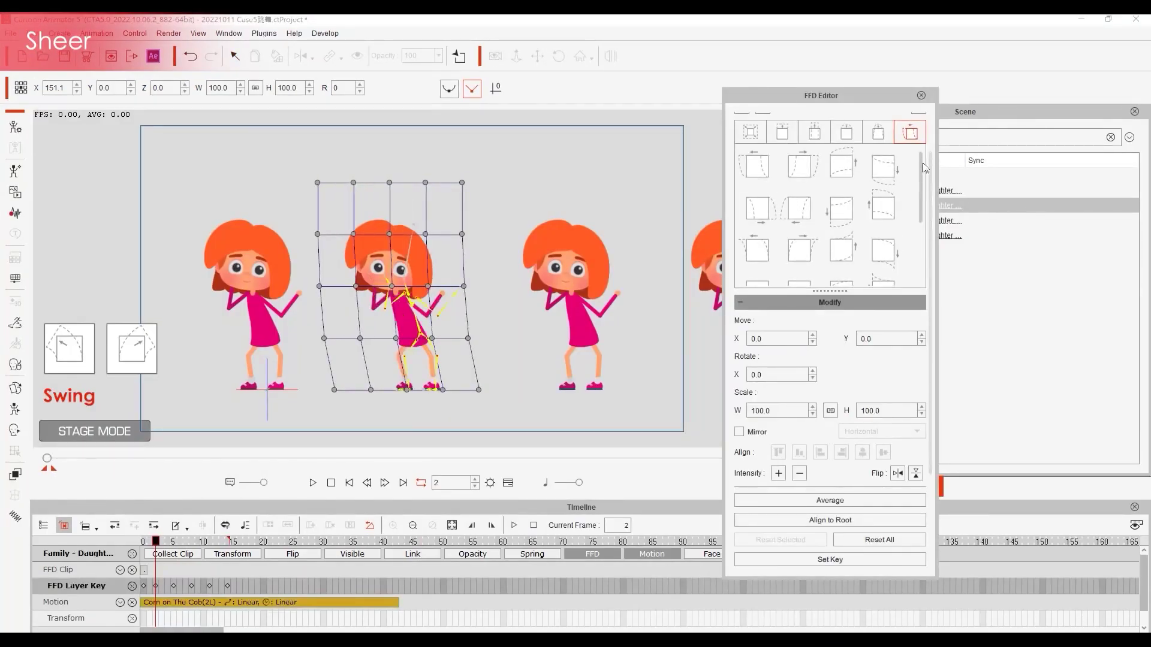
pyautogui.click(760, 205)
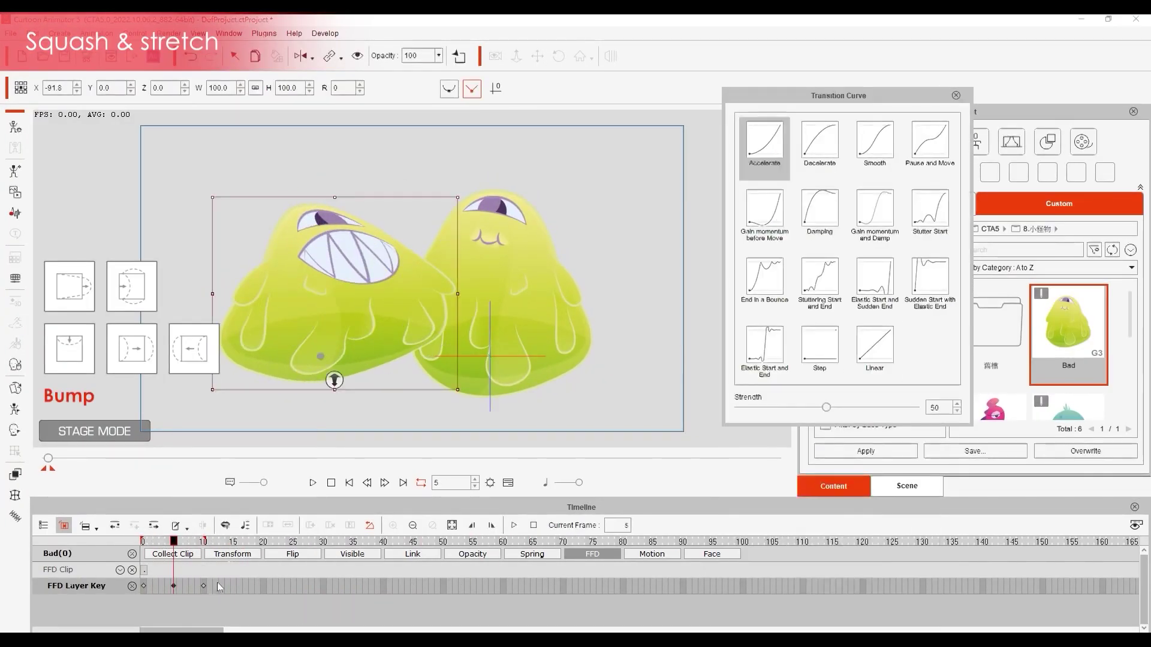
pyautogui.click(890, 254)
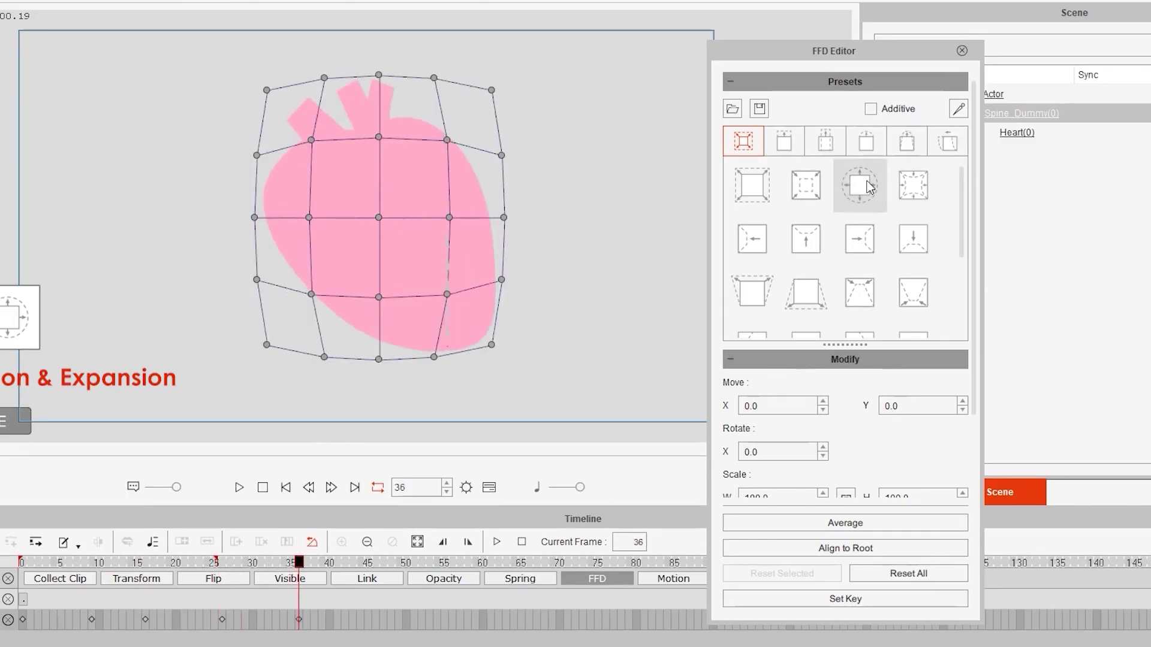
pyautogui.click(368, 566)
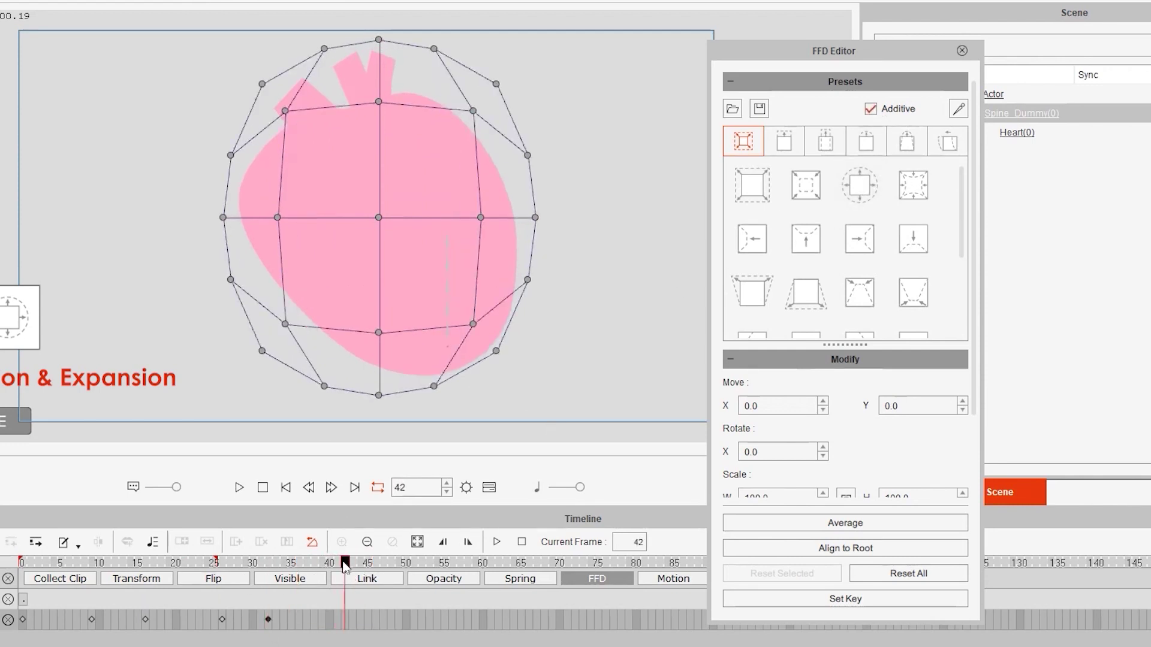